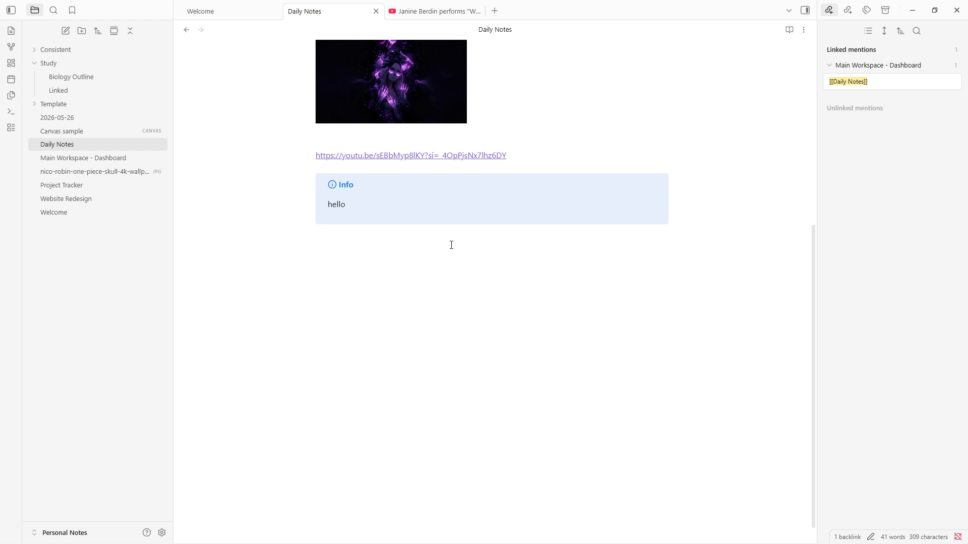
Step: Open the Website Redesign note
key(Return)
key(Return)
click(63, 158)
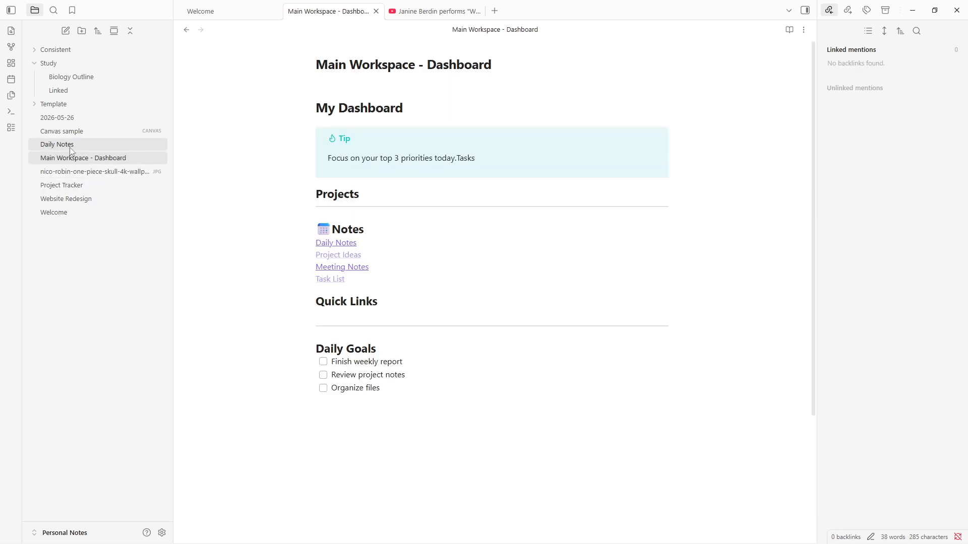
click(66, 200)
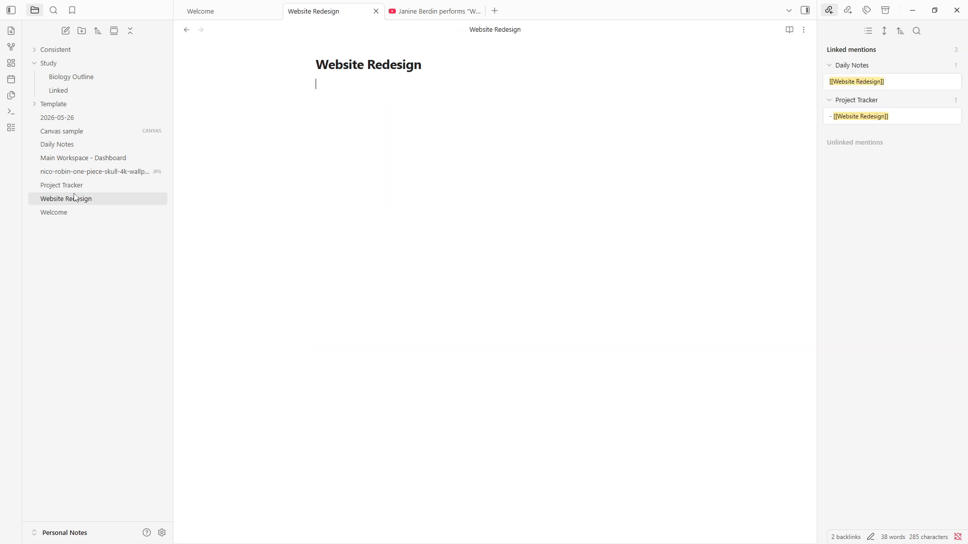
click(64, 217)
click(72, 204)
Step: Create a Markdown table with the column headers Product Name, Price and Status in the Website Redesign note
key(Return)
text(| Product Name | Price | Status |)
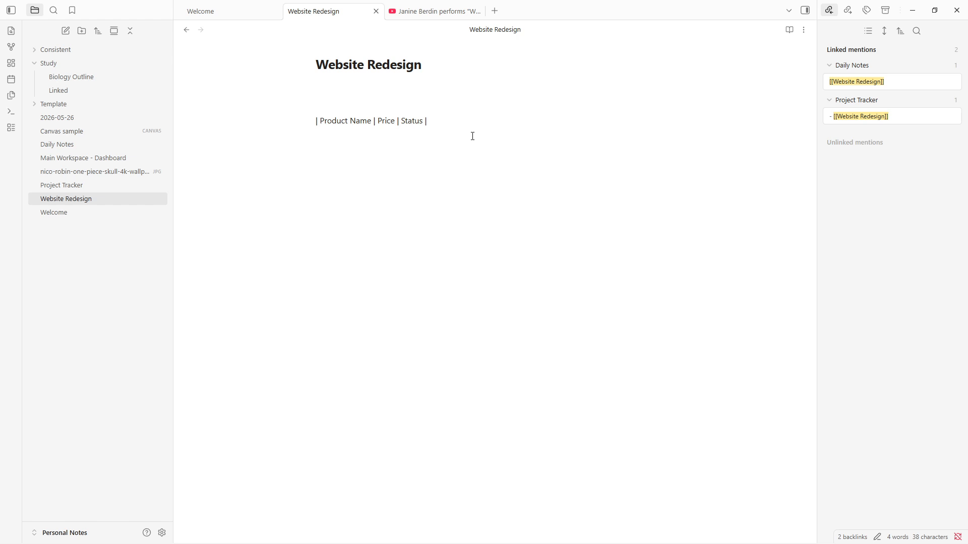
text(| --- | --- | --- |)
click(525, 177)
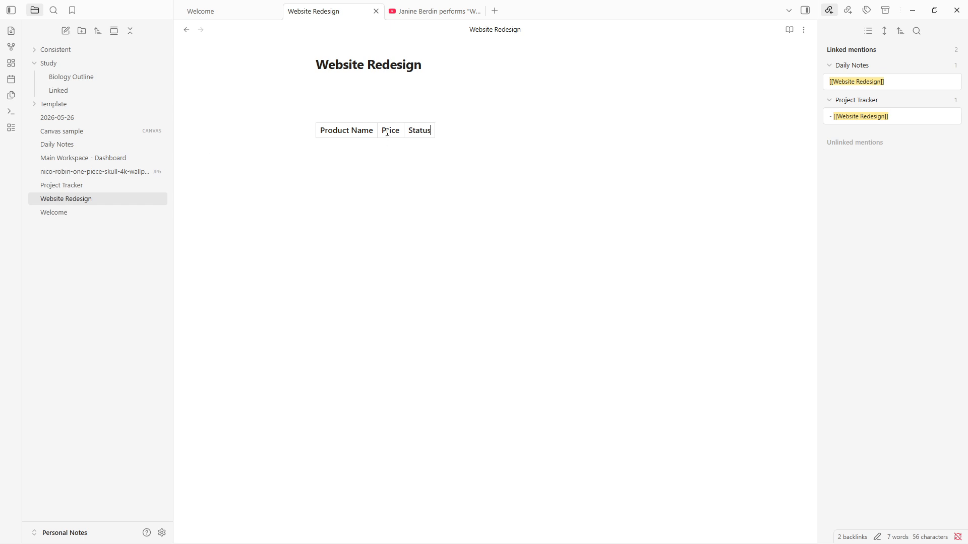
double_click(321, 131)
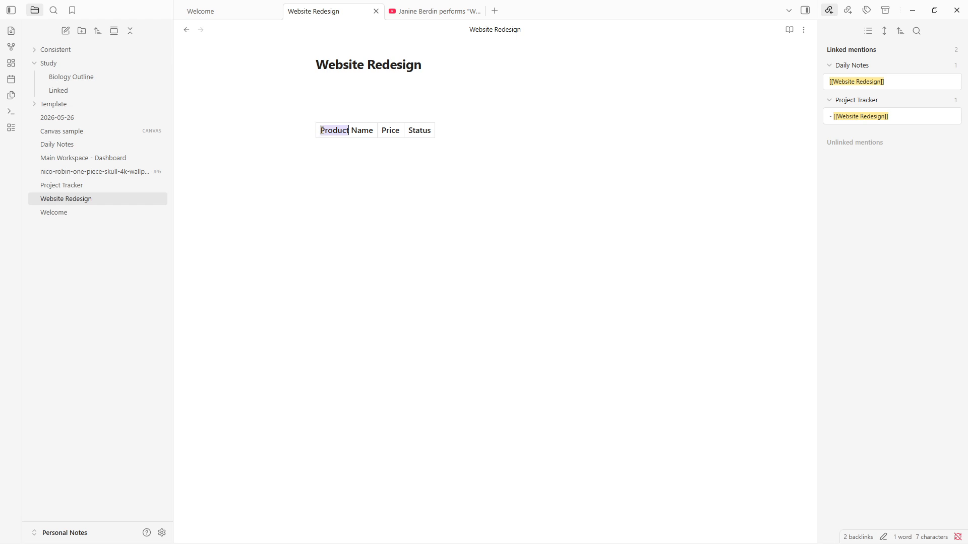
click(382, 127)
click(448, 129)
key(BackSpace)
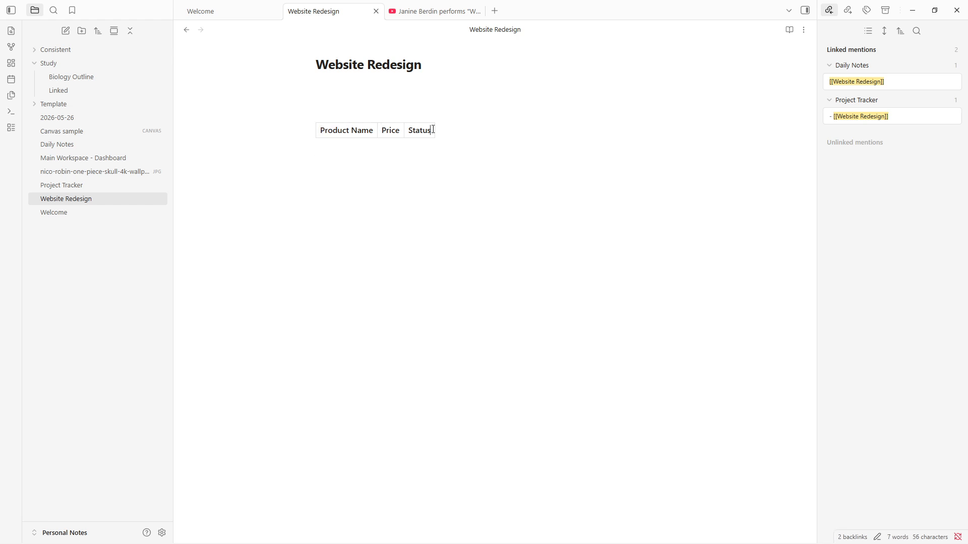
Step: Add two empty columns after the Status column of the product table
click(448, 130)
click(440, 129)
right_click(450, 132)
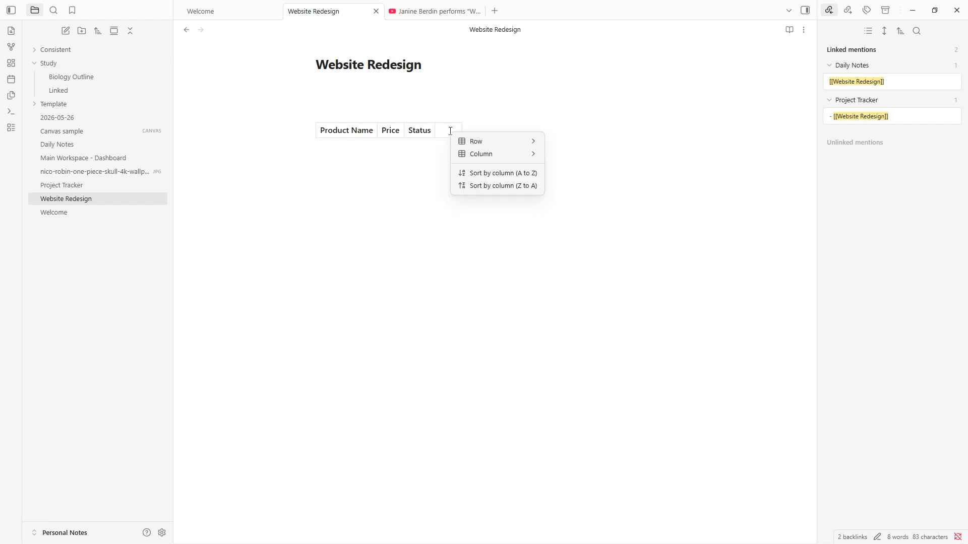
click(450, 131)
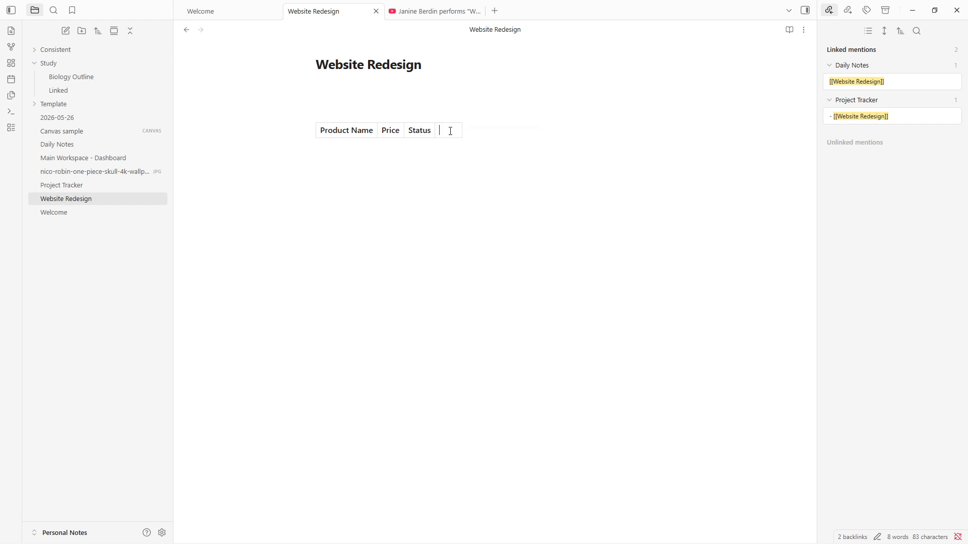
click(466, 131)
Step: Try to delete the header row of the product table
right_click(456, 130)
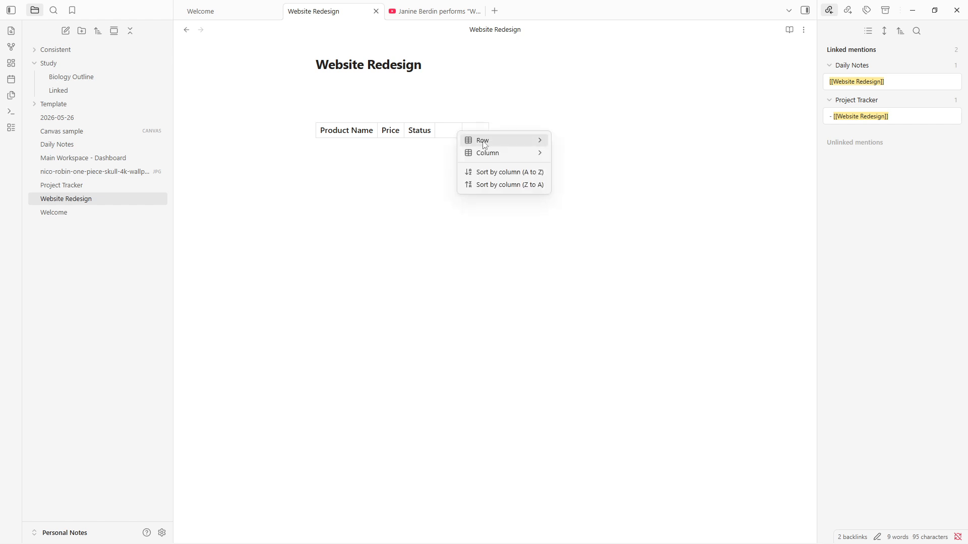
mouse_move(484, 144)
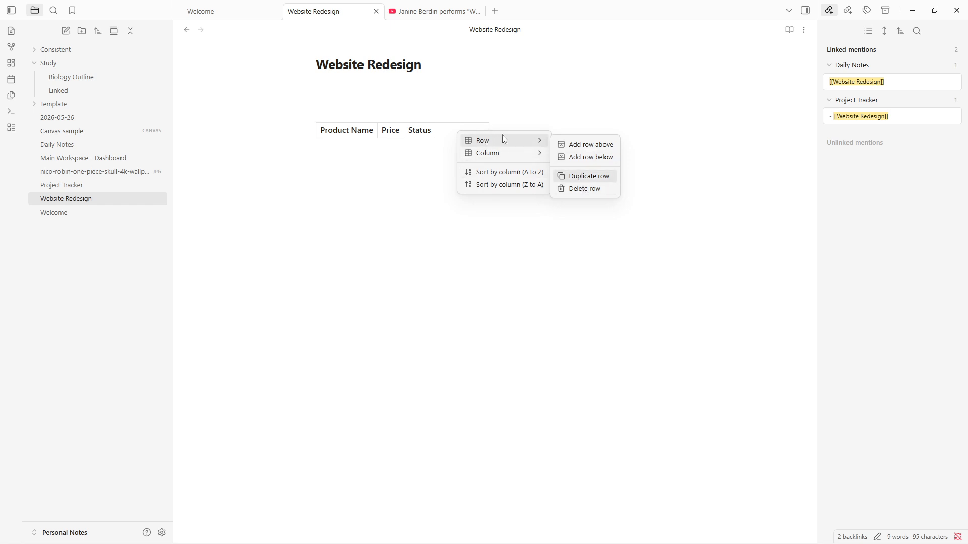
click(578, 189)
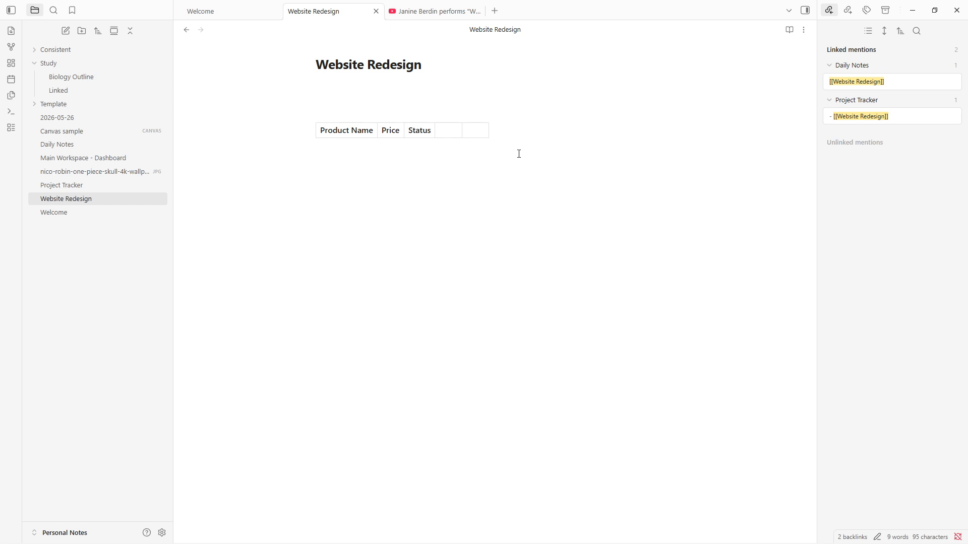
right_click(475, 128)
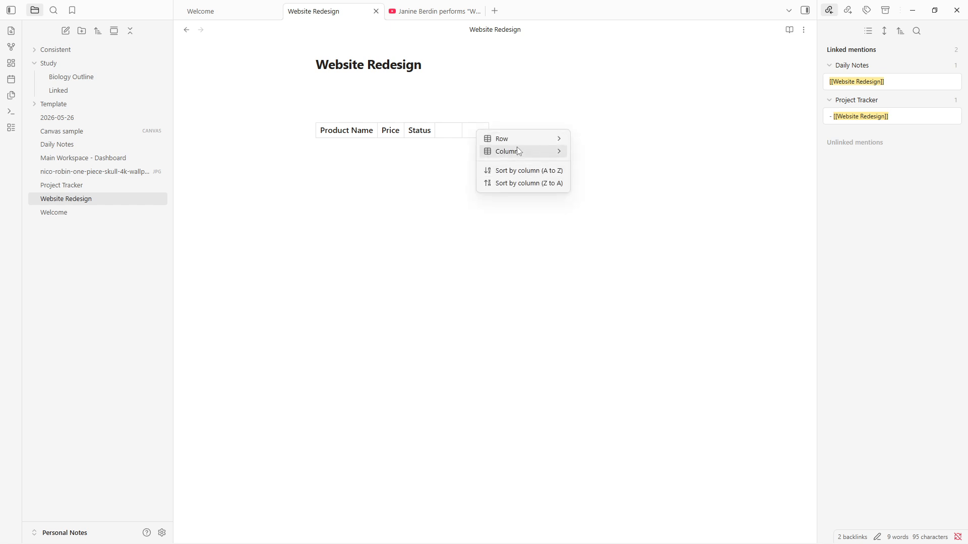
mouse_move(519, 140)
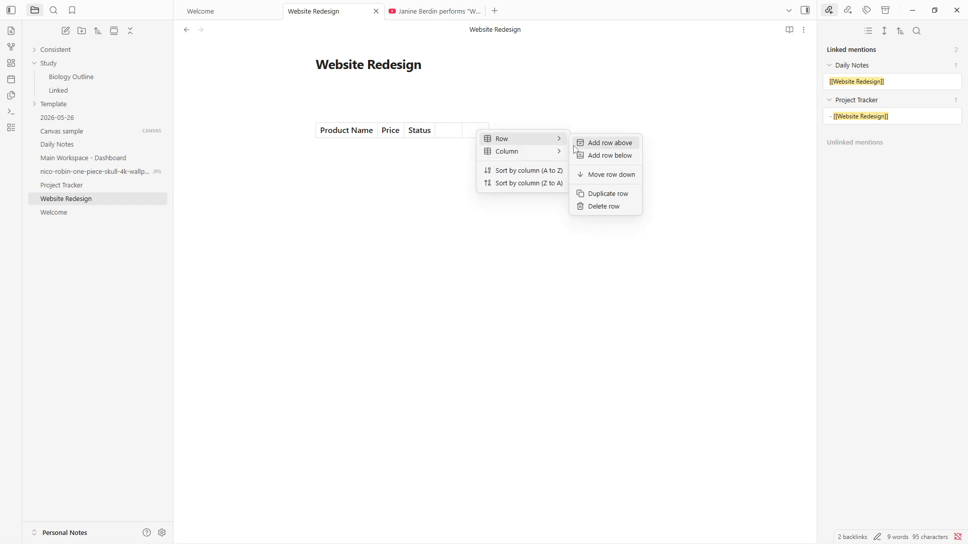
click(599, 207)
right_click(446, 130)
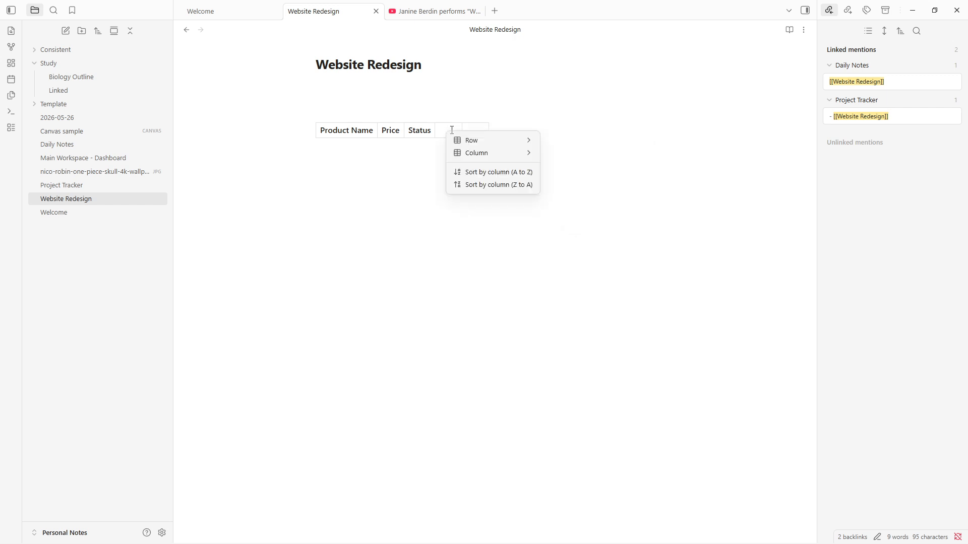
mouse_move(496, 154)
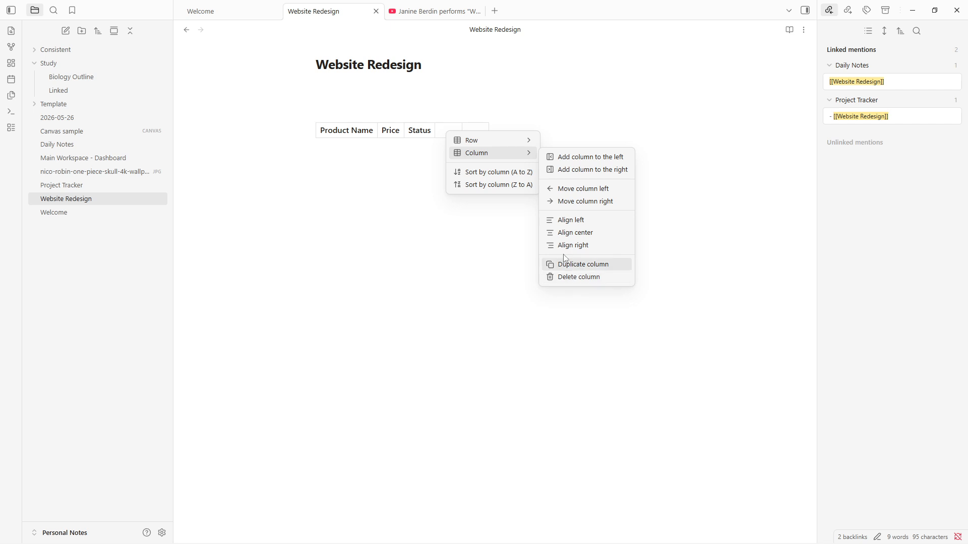
click(334, 182)
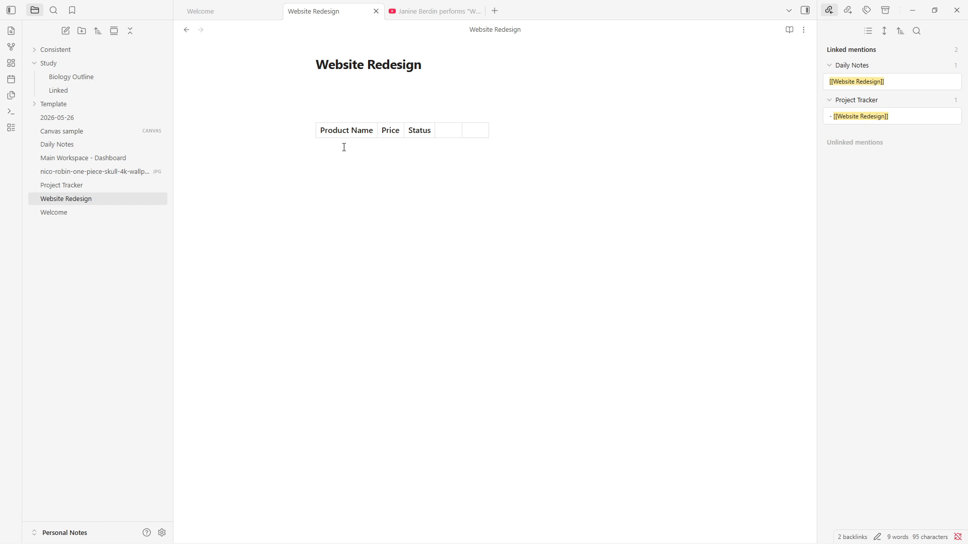
Step: Add a row below the headers and try entering the Laptop and Headphones rows as Markdown in its first cell
mouse_move(348, 140)
click(350, 145)
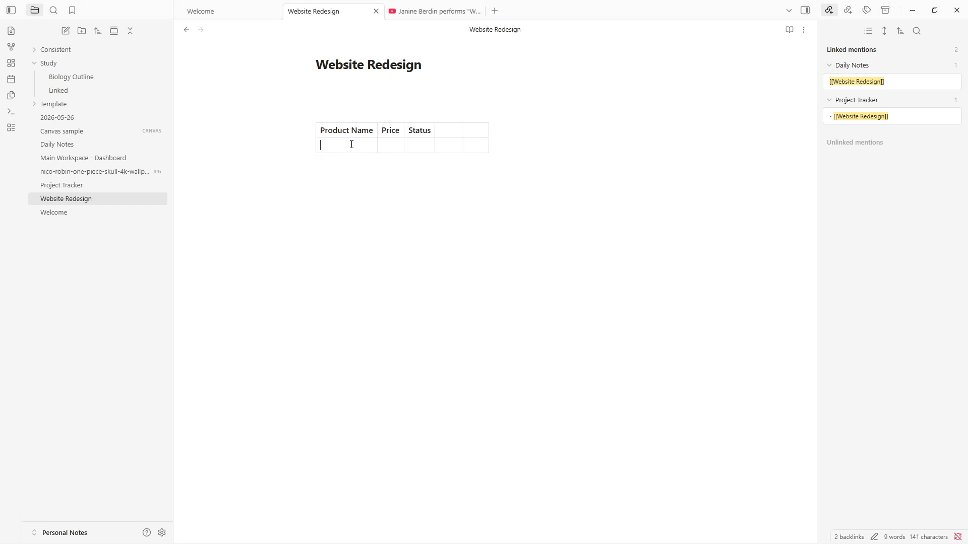
text(| :--- | :---: | ---: | | Laptop | $1,200 | In Stock | | Headphones | $150 | Shipped |)
click(514, 203)
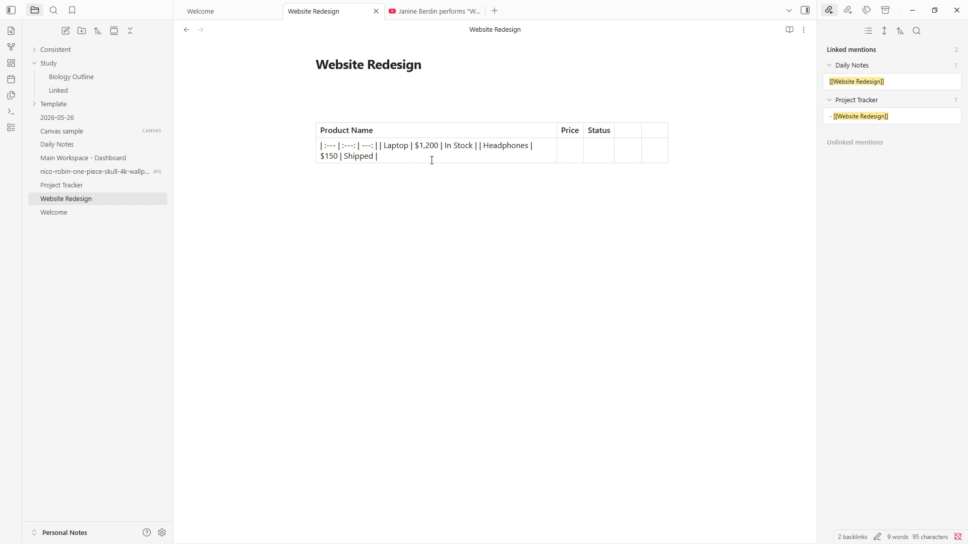
key(ctrl+z)
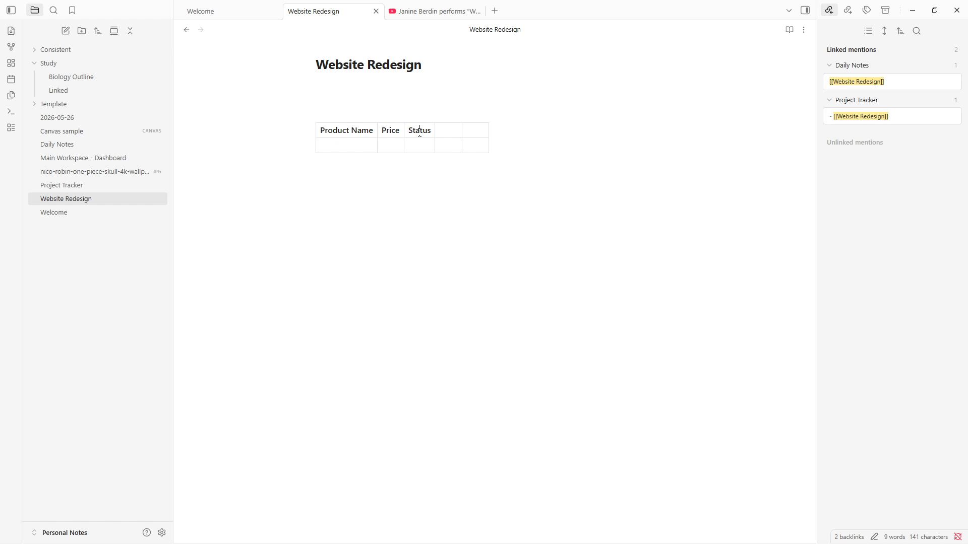
Step: Remove the empty row and the two blank columns from the product table
click(381, 132)
click(457, 124)
key(BackSpace)
key(BackSpace)
key(BackSpace)
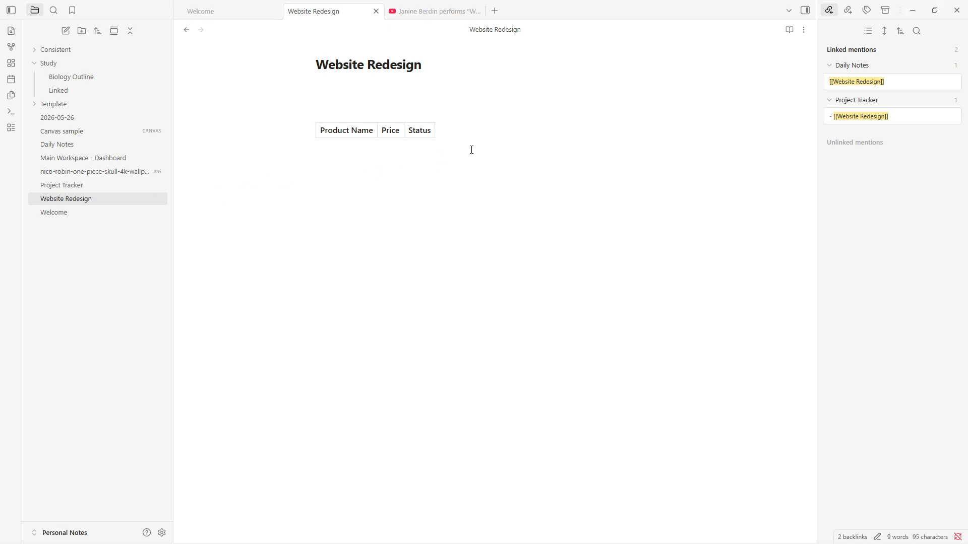
Step: Add a row to the product table with Laptop, $1,200 and In Stock
click(373, 142)
text(Laptop)
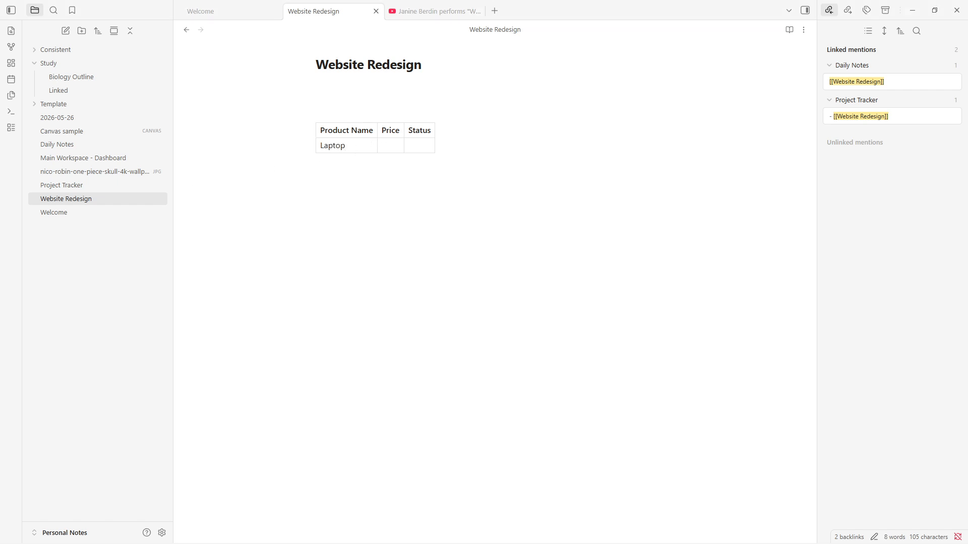
click(399, 145)
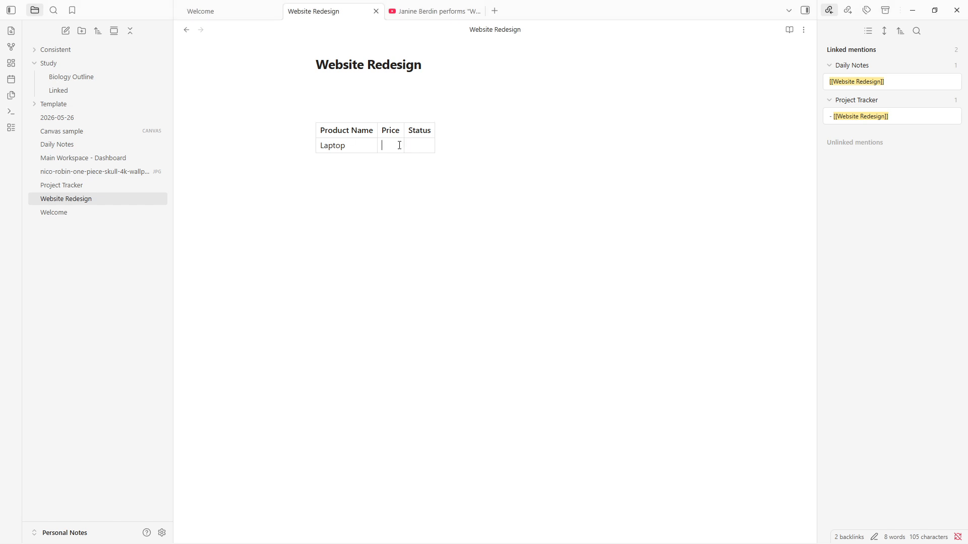
text($1,200)
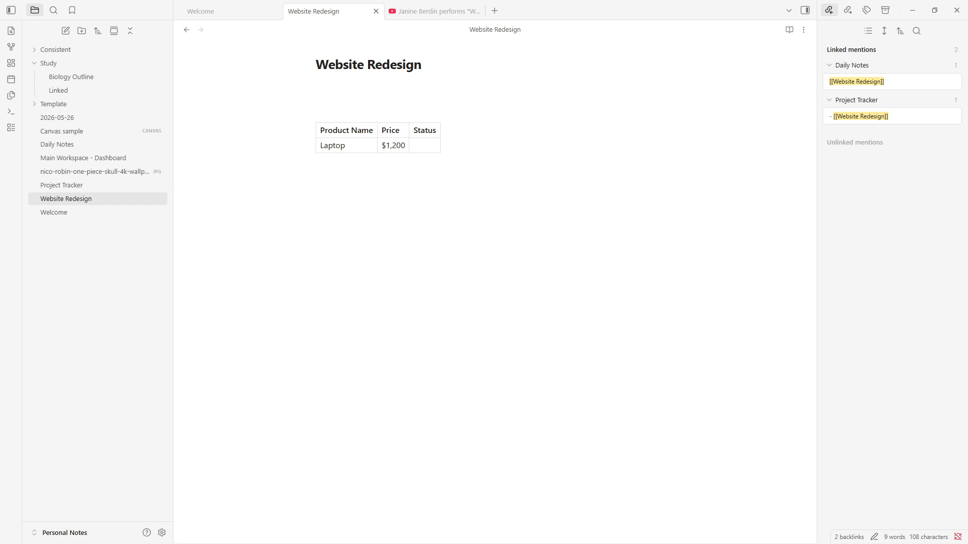
click(420, 147)
text(In Stock)
Step: Insert a Project and Lead table below the product table, with a [[Project Alpha]] link and the lead's name
click(513, 158)
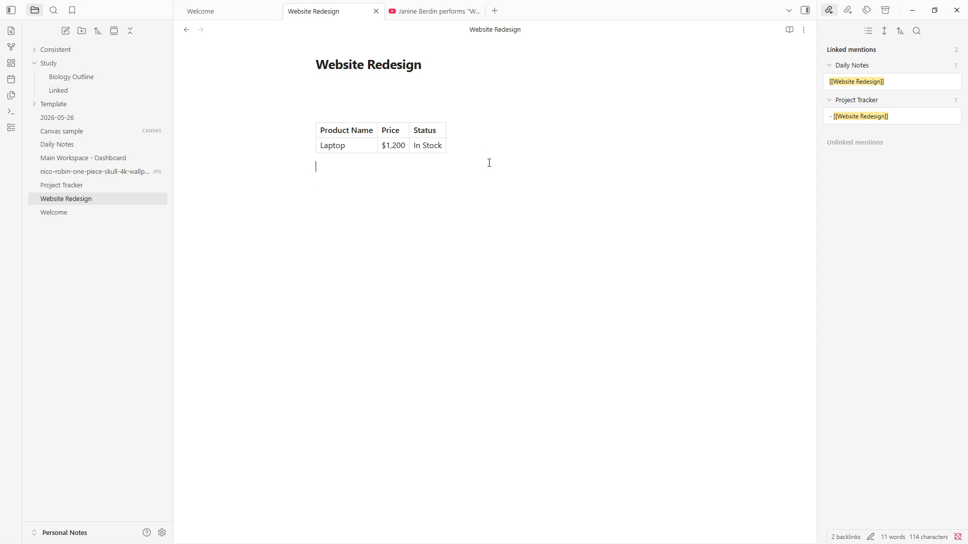
text(| Project | Lead | | --- | --- | | [[Project Alpha]] | John Doe |)
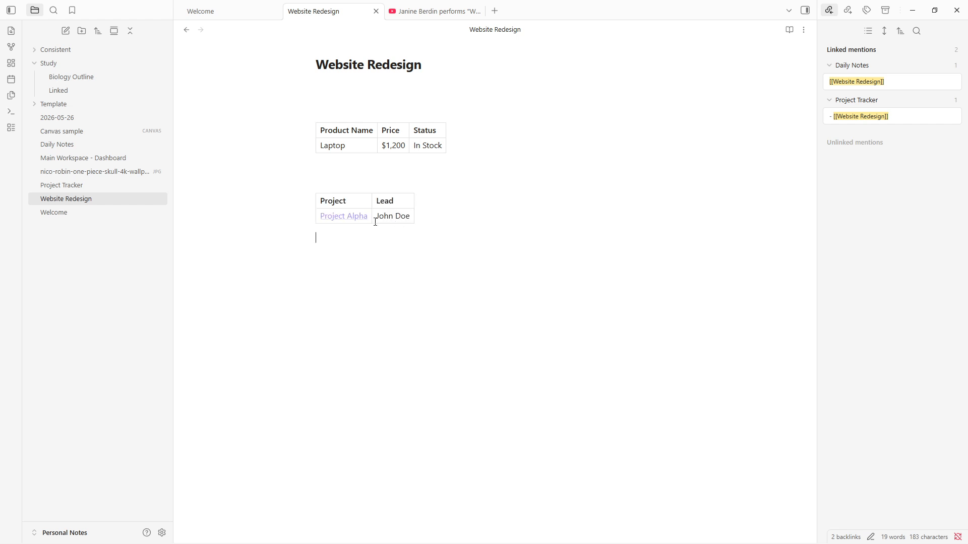
mouse_move(355, 220)
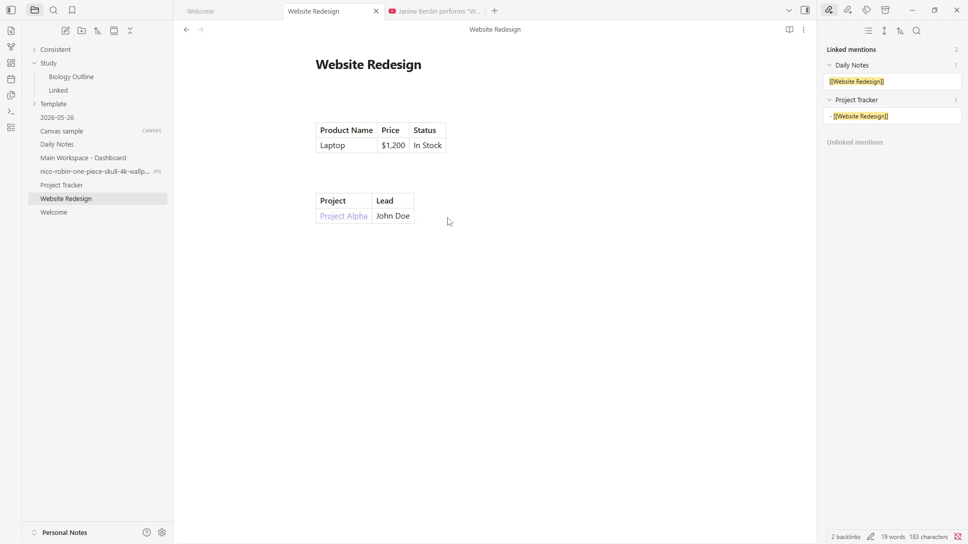
Step: Insert a Task and Deadline table below the project table, with the row "- [ ] Review outline" and May 28
click(411, 242)
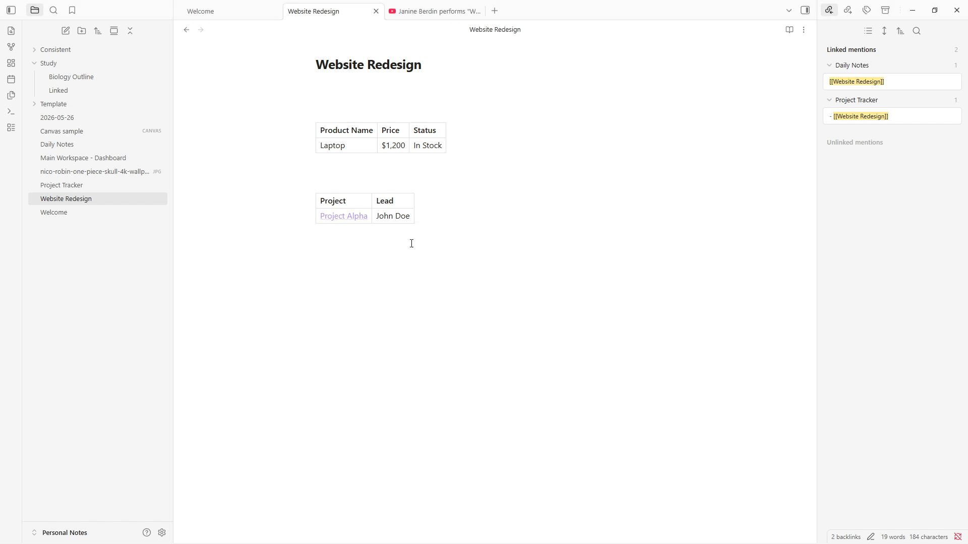
text(Task	Deadline - [ ] Review outline	May 28)
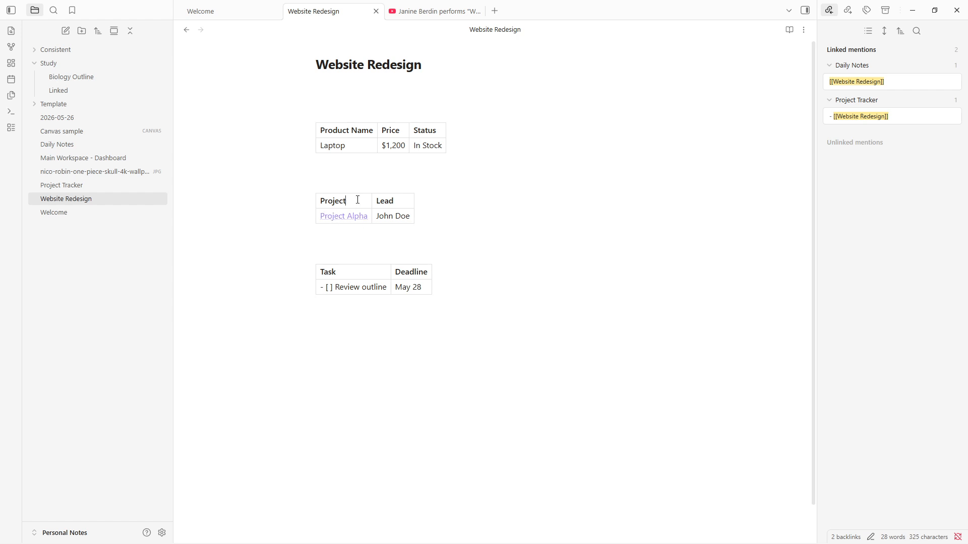
key(ctrl+z)
click(545, 225)
right_click(351, 199)
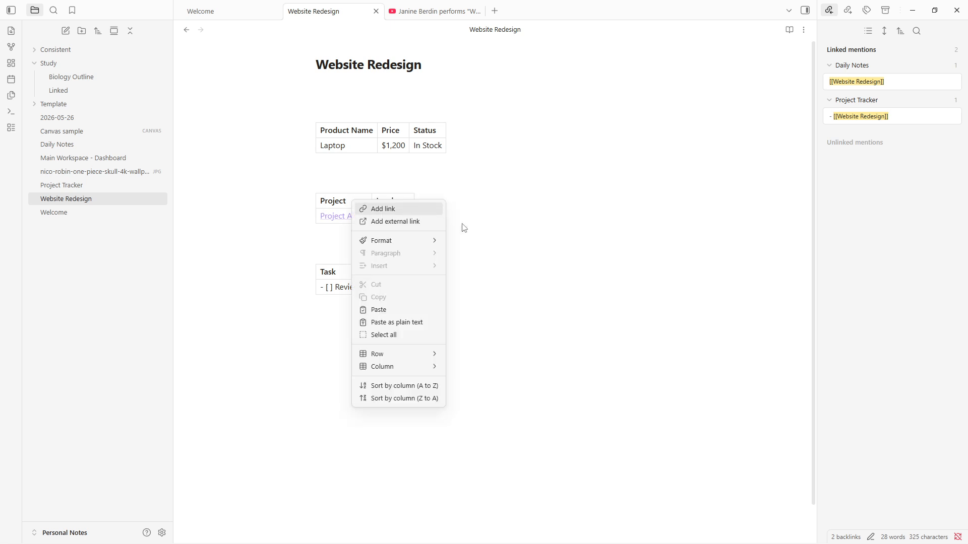
click(497, 273)
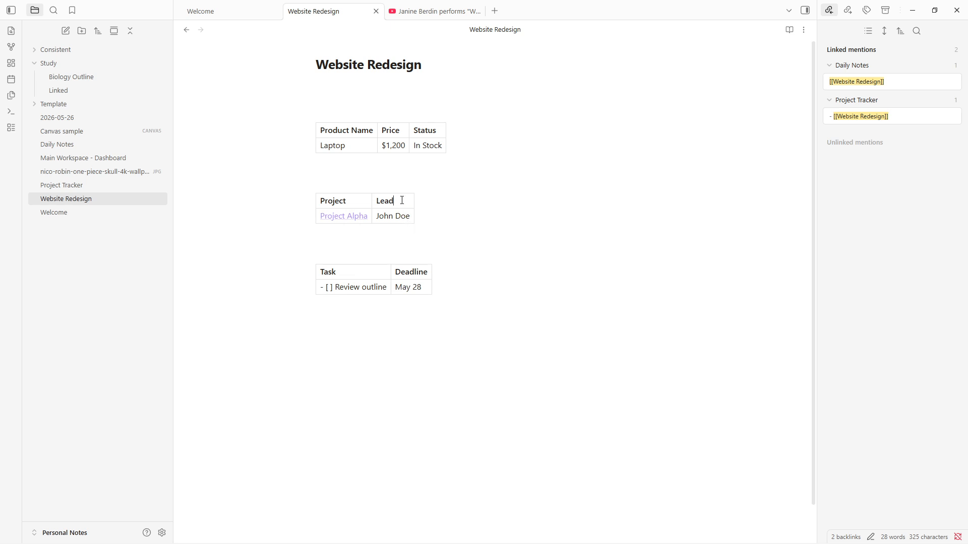
right_click(401, 200)
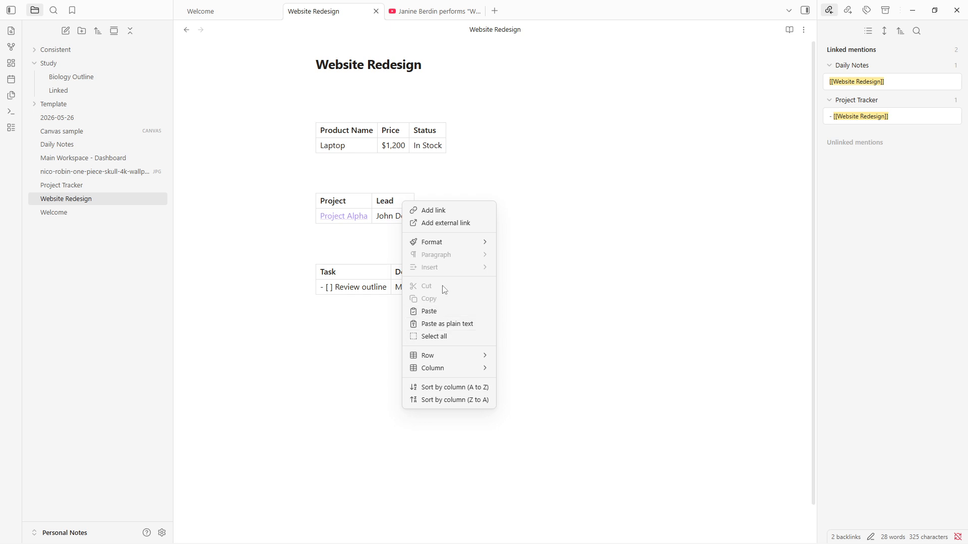
click(568, 255)
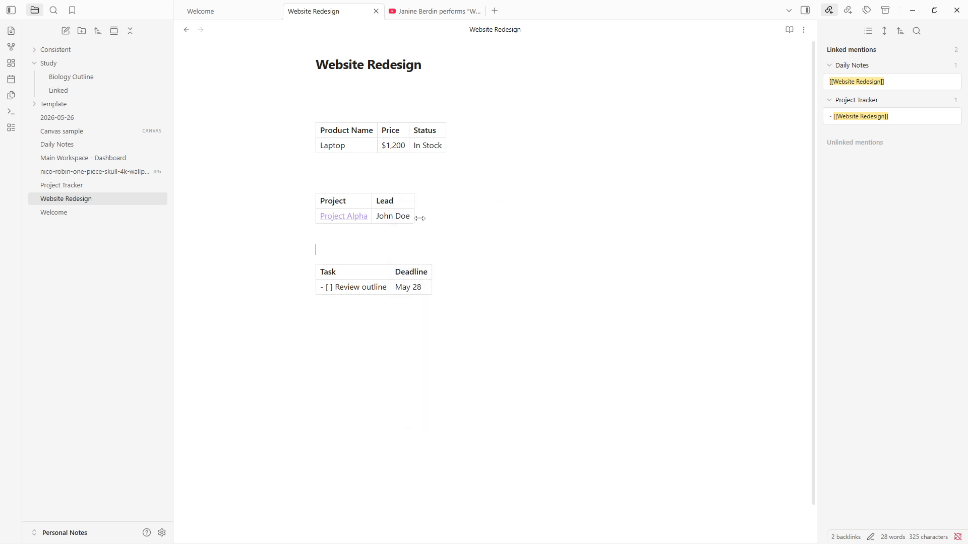
Step: Add an empty row below Project Alpha in the project table and place the cursor in its Lead cell
mouse_move(419, 204)
click(396, 228)
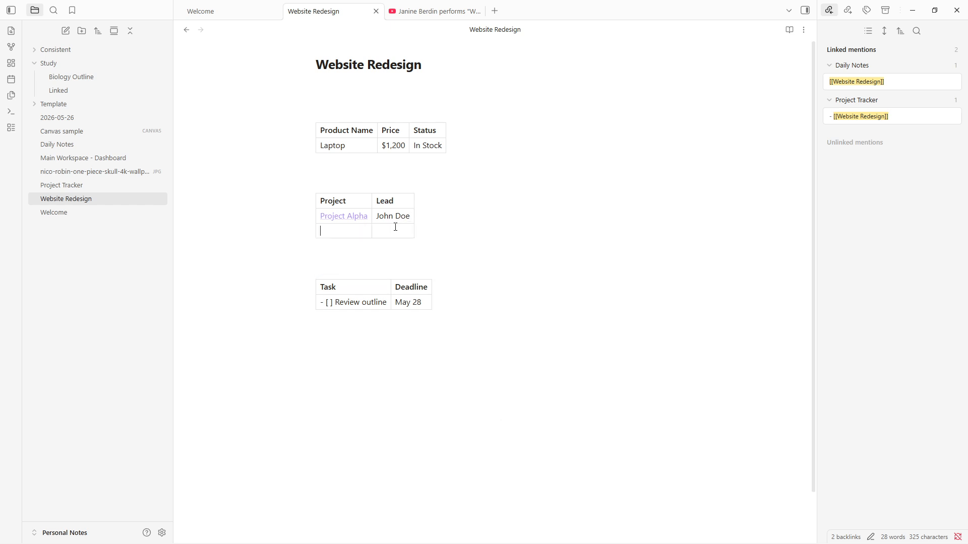
right_click(355, 233)
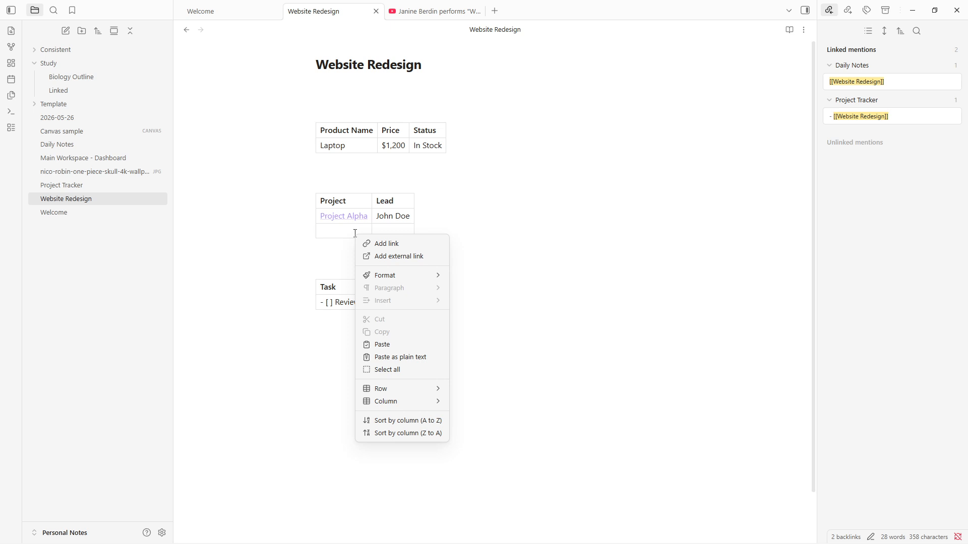
click(397, 231)
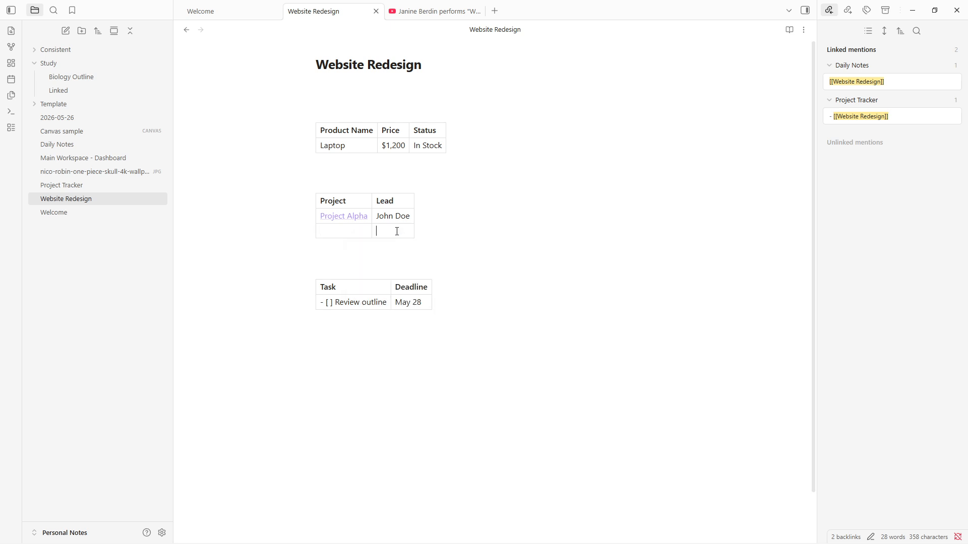
Step: Delete the empty row below Project Alpha from the project table
click(313, 231)
right_click(346, 233)
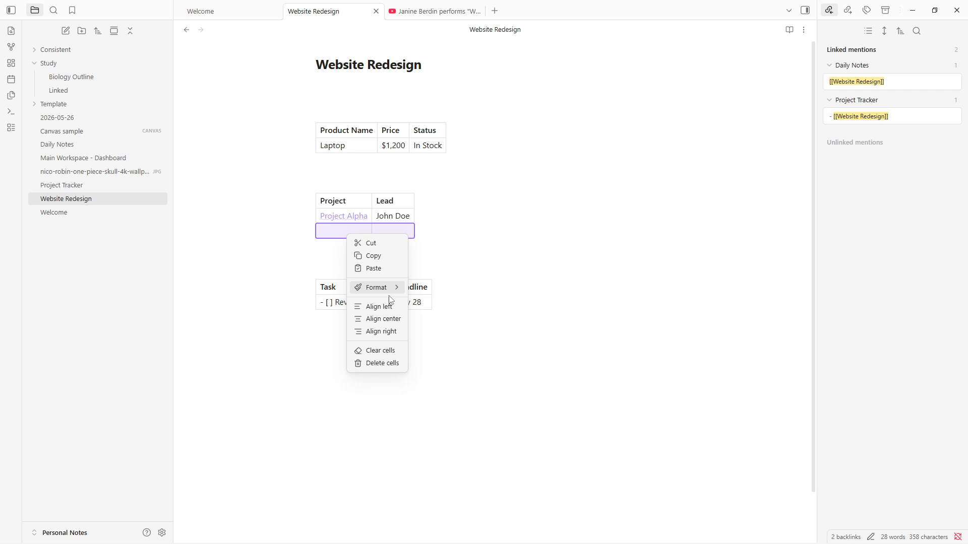
mouse_move(389, 287)
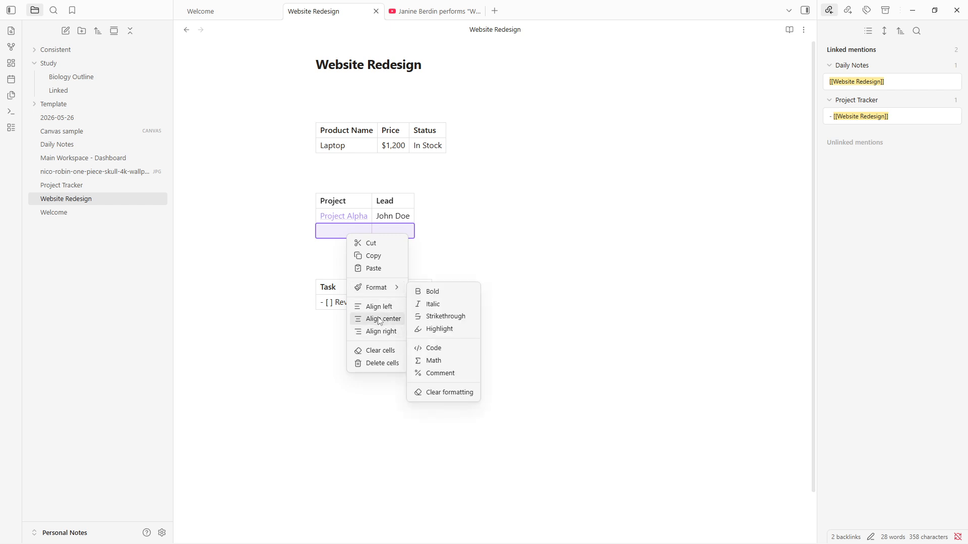
click(381, 351)
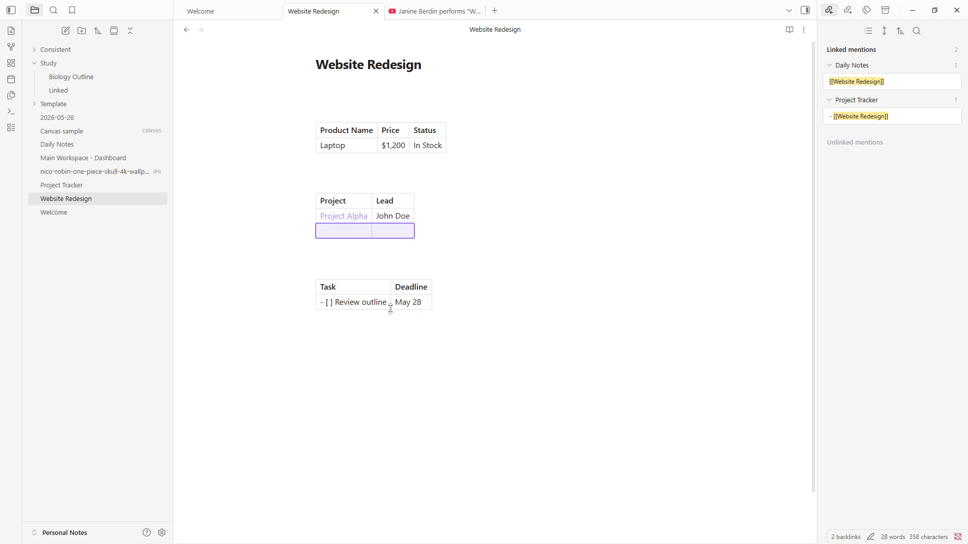
right_click(389, 236)
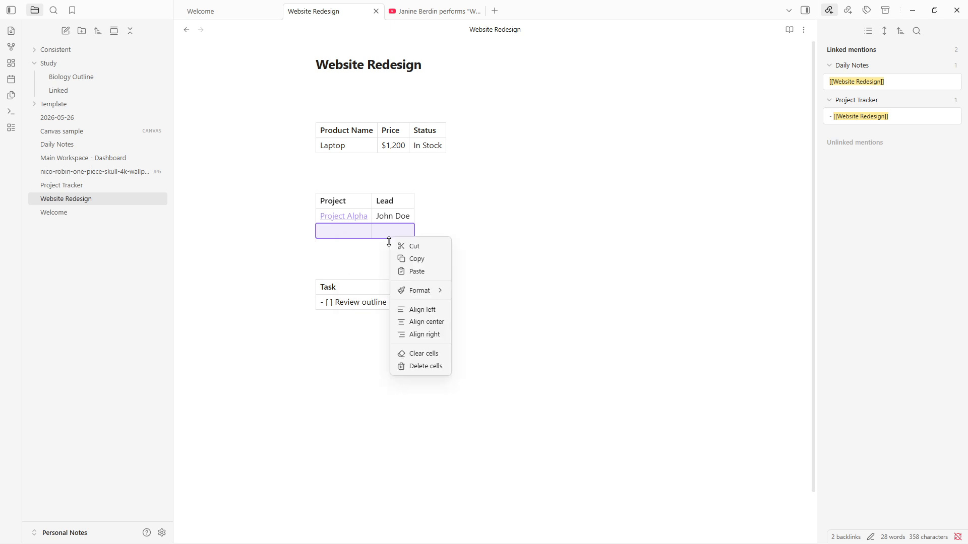
click(414, 367)
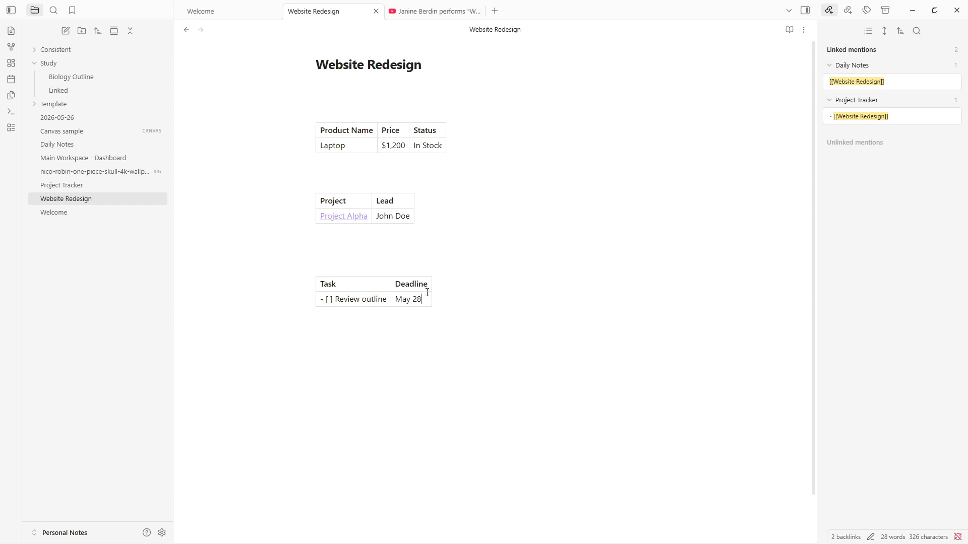
click(386, 218)
click(410, 216)
click(402, 204)
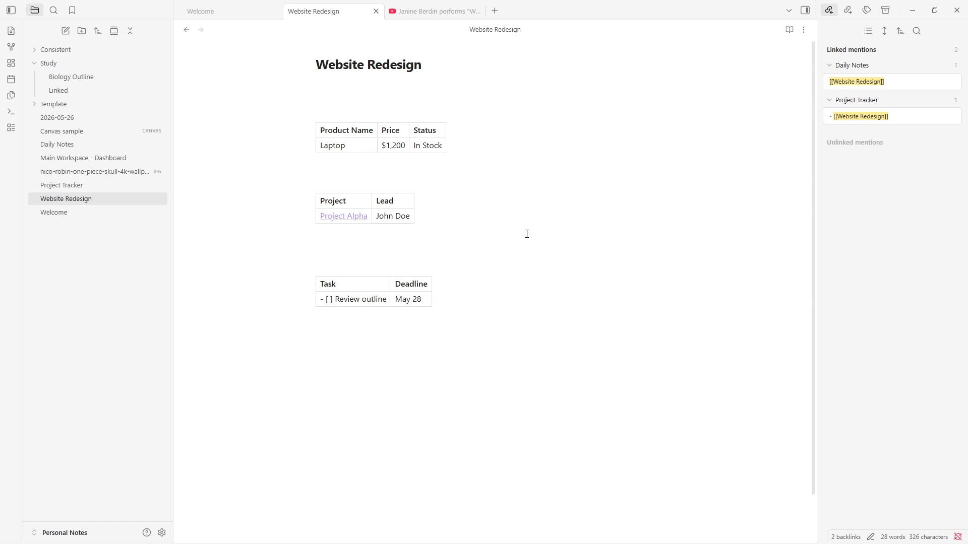
click(413, 178)
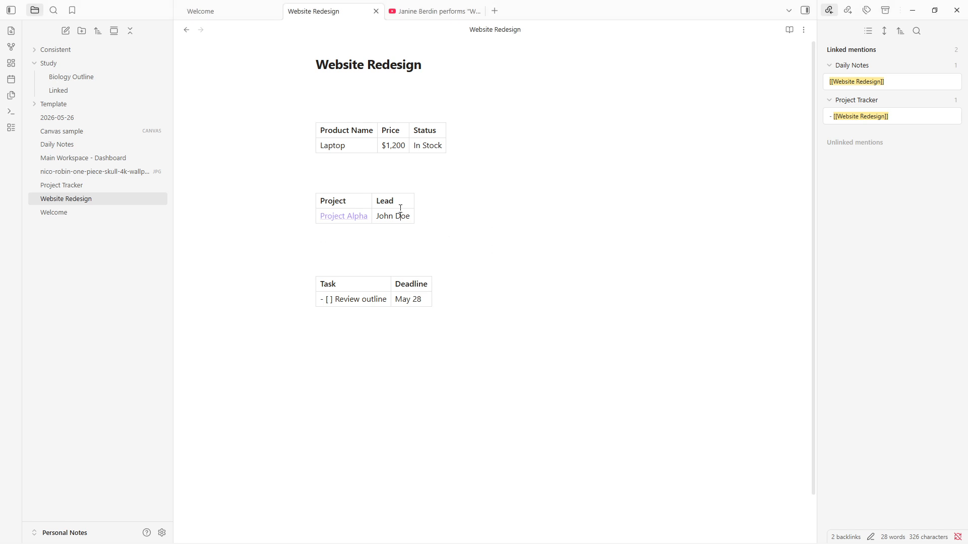
click(345, 141)
click(352, 147)
click(458, 310)
text(| Project | Lead | | [[Project Alpha]] | John Doe |)
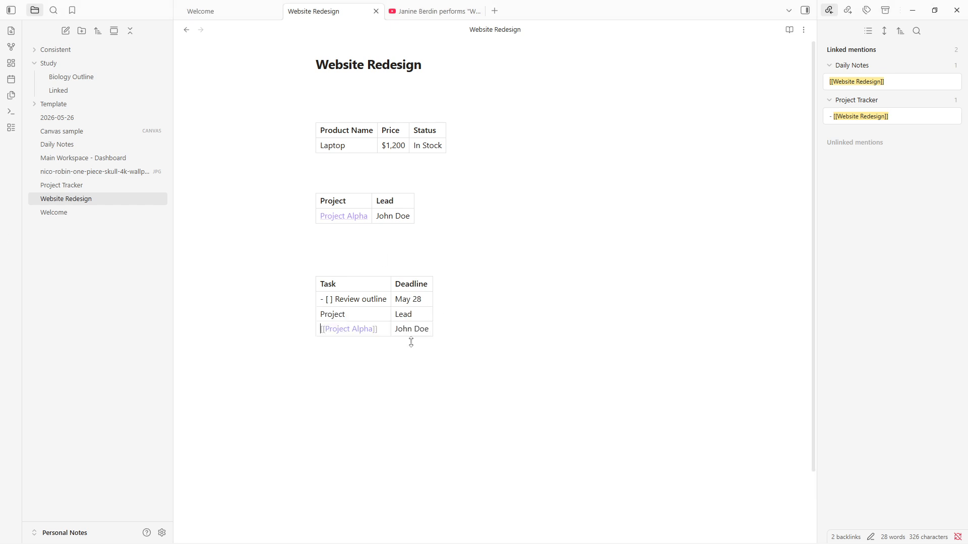
key(ctrl+z)
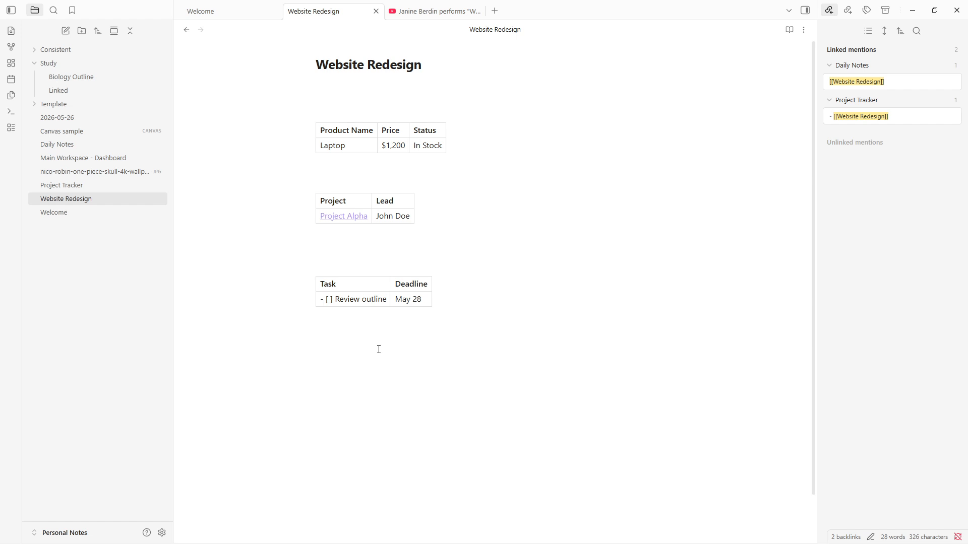
Step: Insert another Project and Lead table below the task table, with a [[Project Alpha]] link and the lead's name
text(| Project | Lead | | --- | --- | | [[Project Alpha]] | John Doe |)
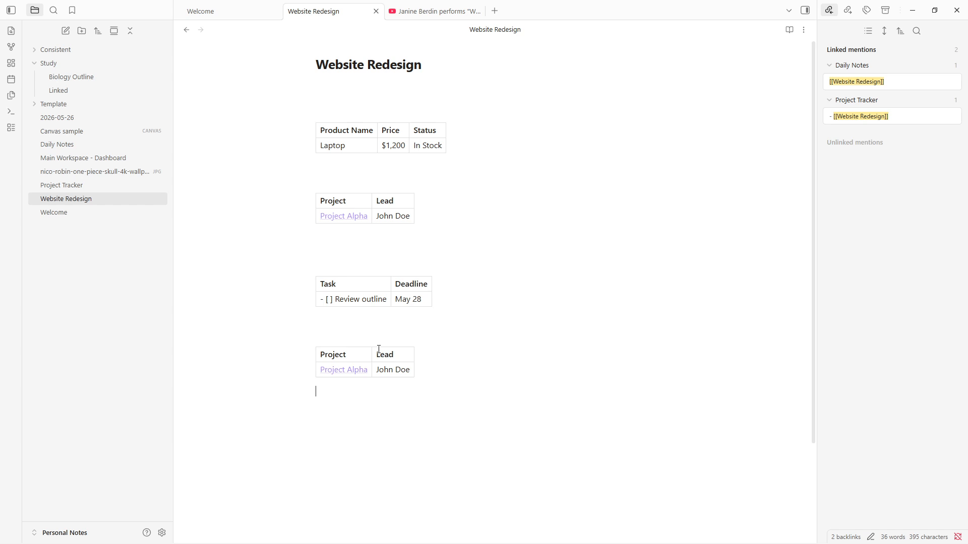
Step: Create the Project Alpha note by following its link in the new table, and return to the Website Redesign note
click(361, 370)
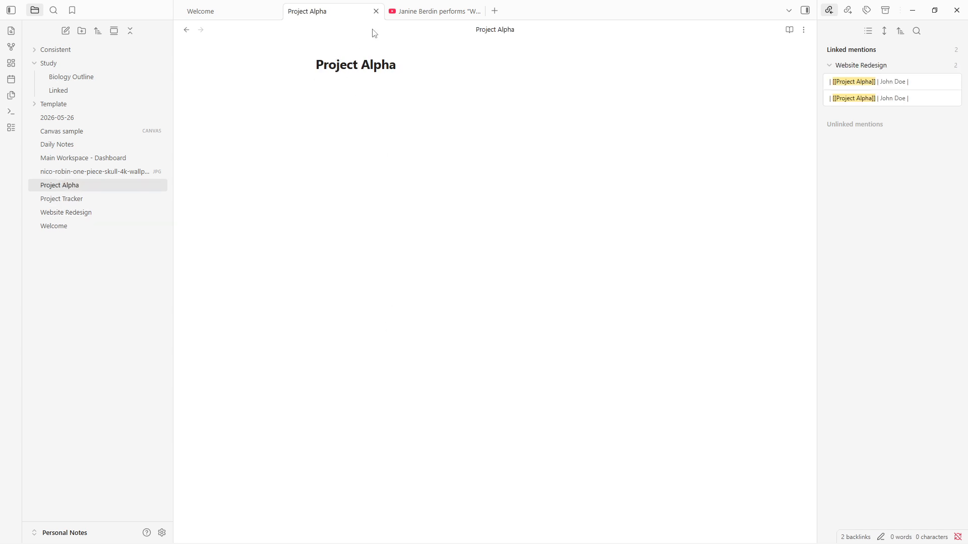
click(186, 30)
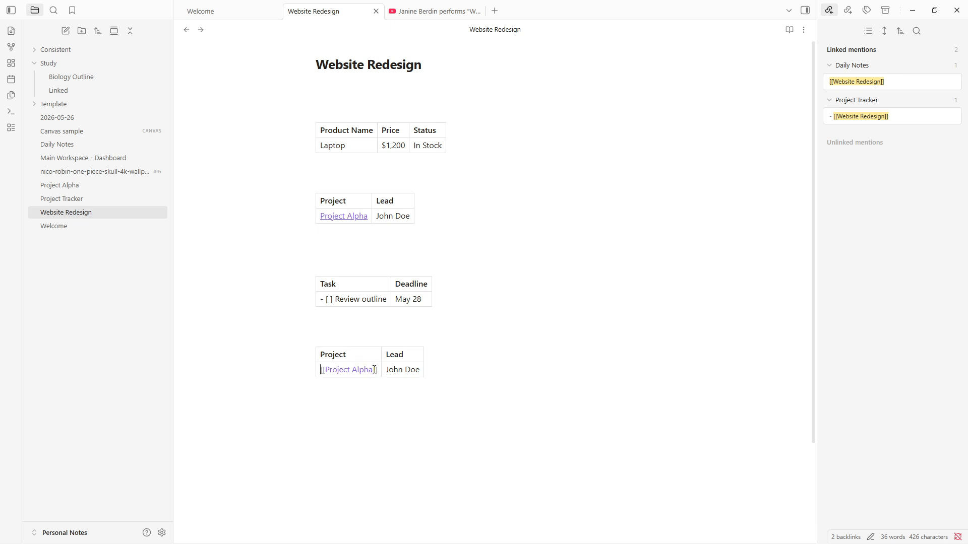
click(557, 290)
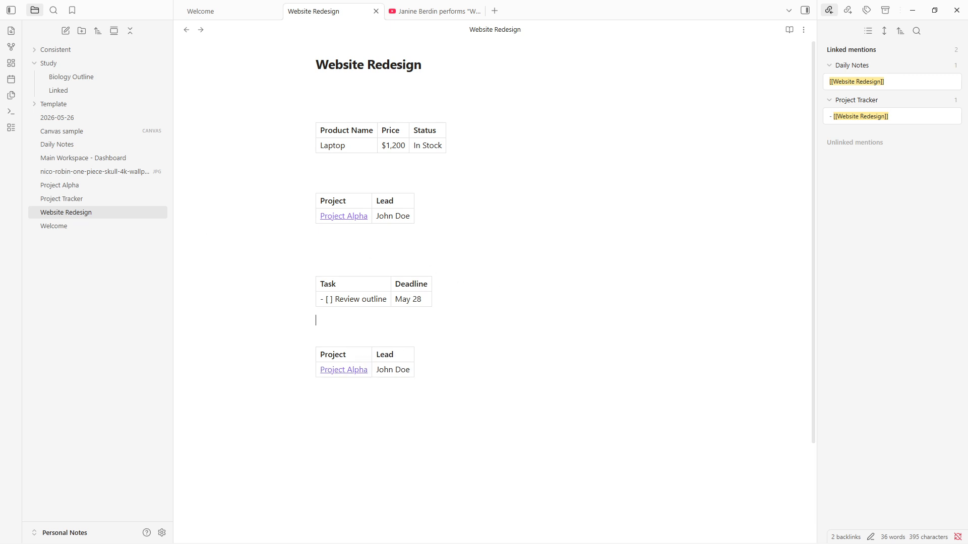